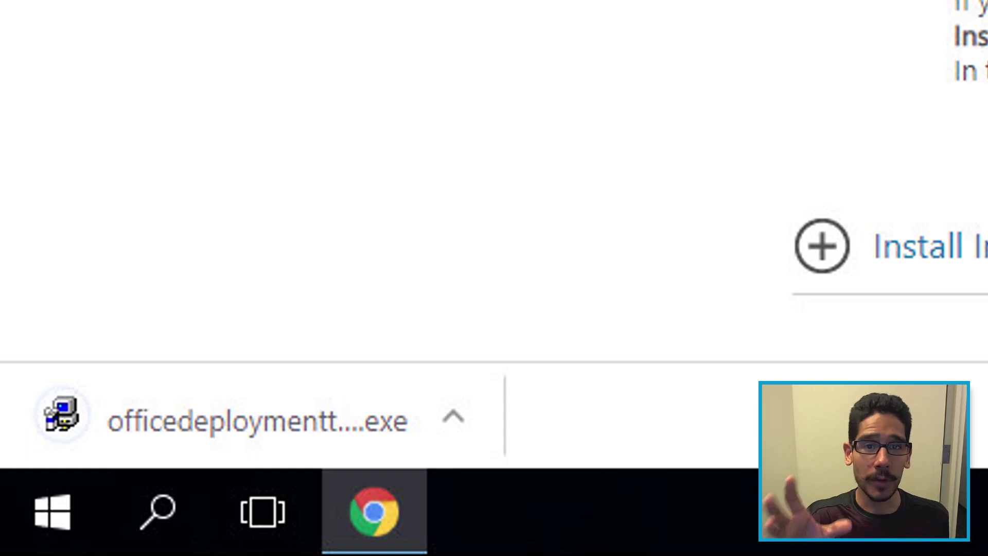
- Show the downloaded officedeploymenttool_10810.33603.exe in its Downloads folder
{"action": "left_click", "coordinate": [453, 416]}
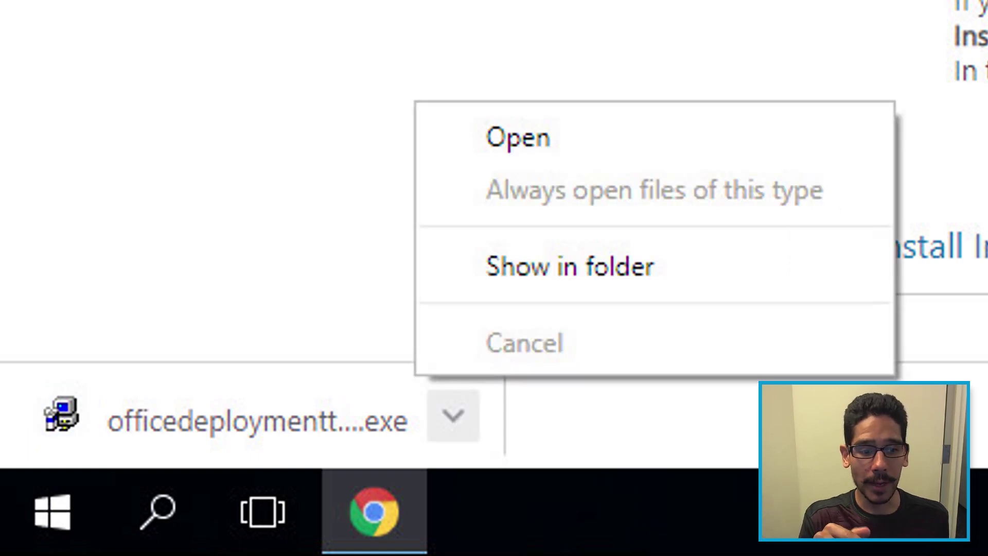
{"action": "left_click", "coordinate": [570, 266]}
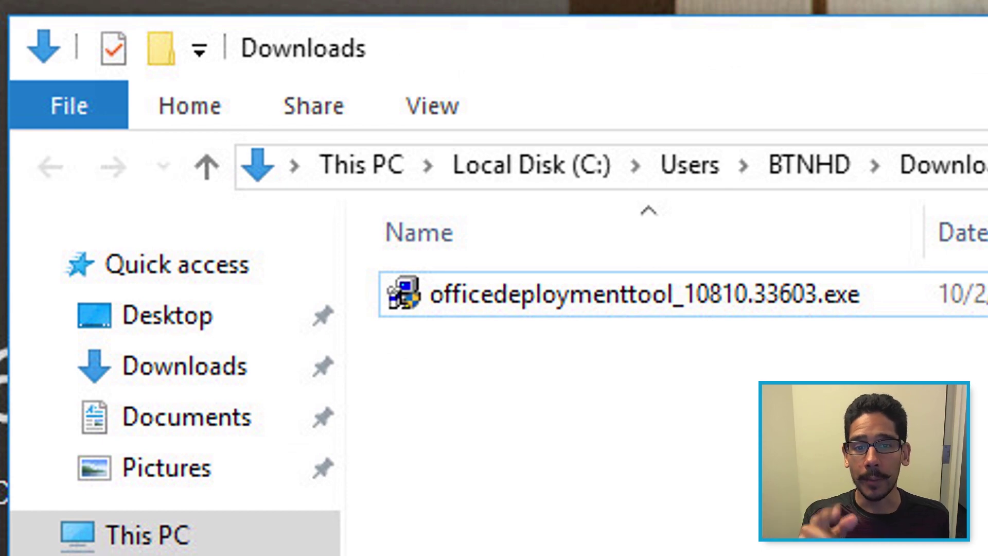
- Run officedeploymenttool_10810.33603.exe as administrator and approve the User Account Control prompt
{"action": "right_click", "coordinate": [598, 289]}
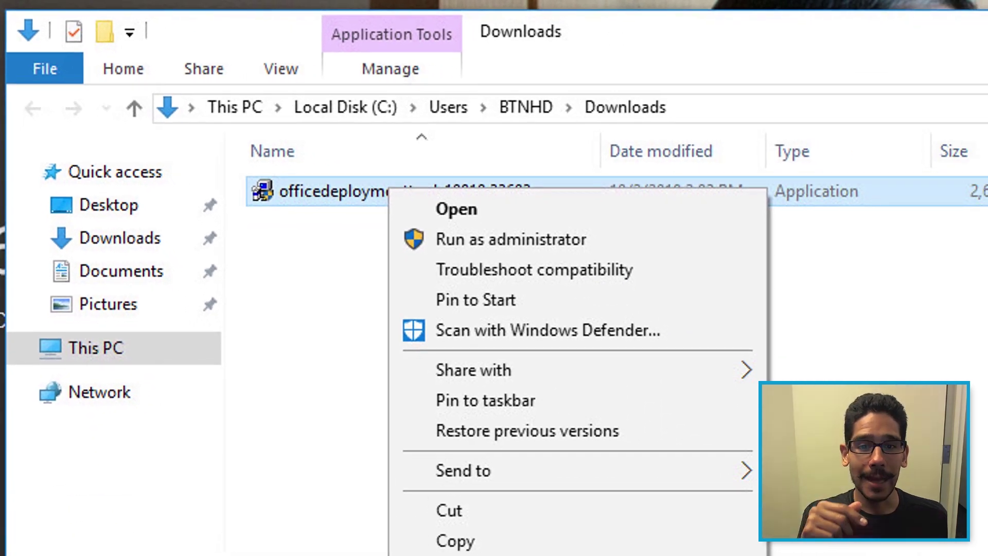
{"action": "key", "text": "Return"}
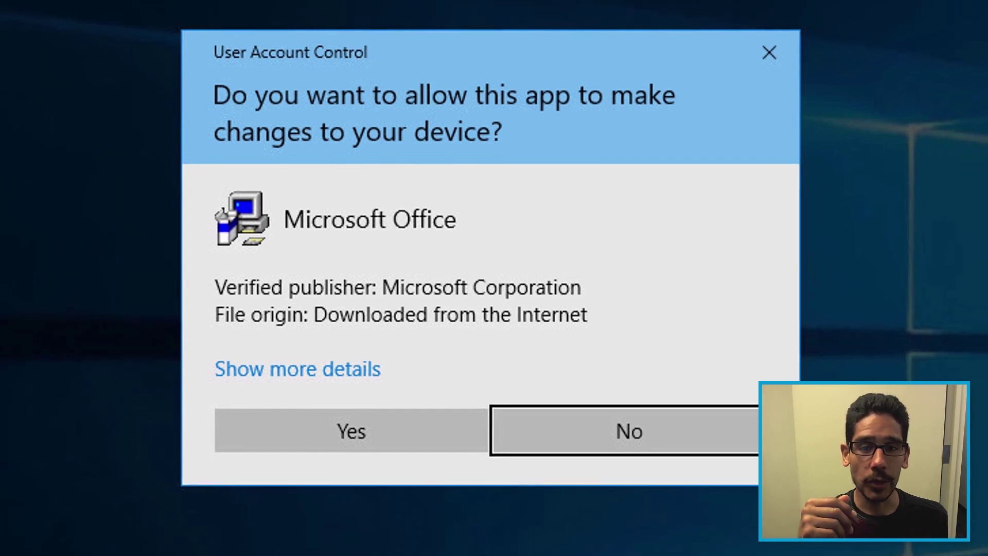
{"action": "key", "text": "alt+y"}
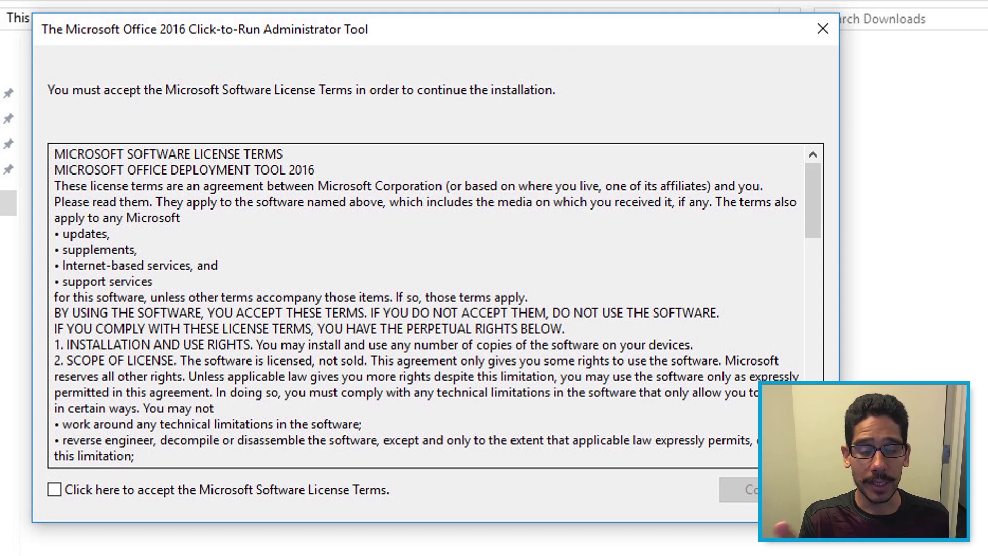
- Accept the license terms and extract the tool's files into a new desktop folder named 0365
{"action": "key", "text": "space"}
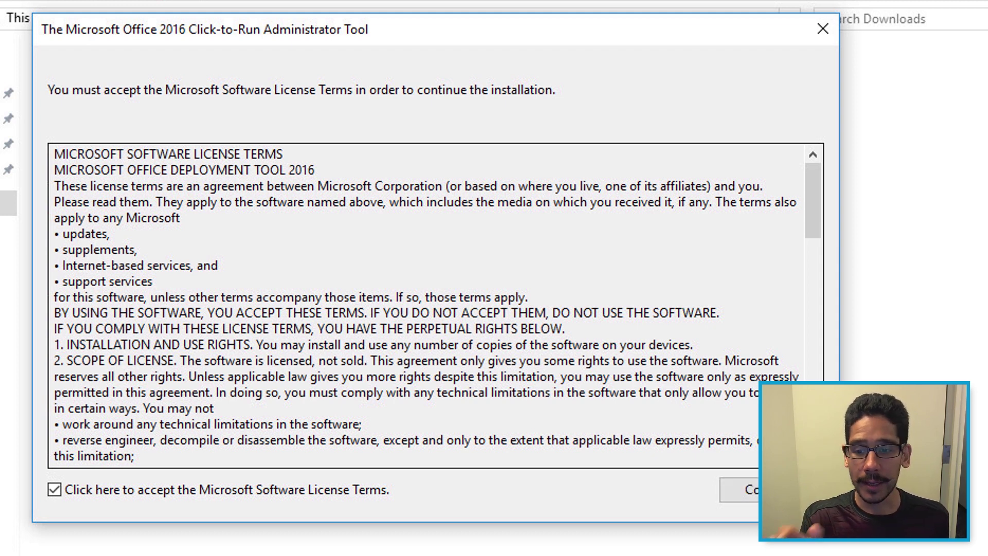
{"action": "key", "text": "Return"}
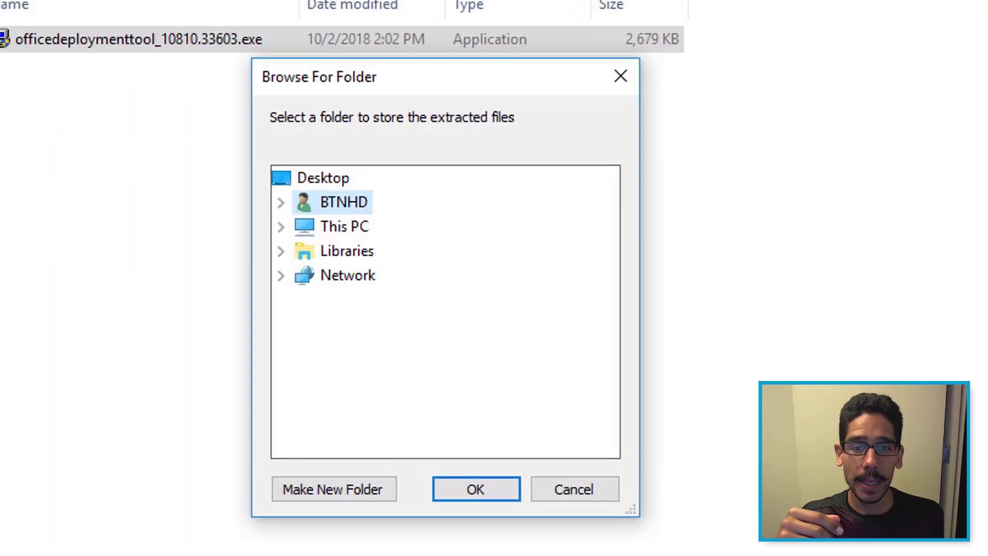
{"action": "key", "text": "alt+m"}
{"action": "type", "text": "0365"}
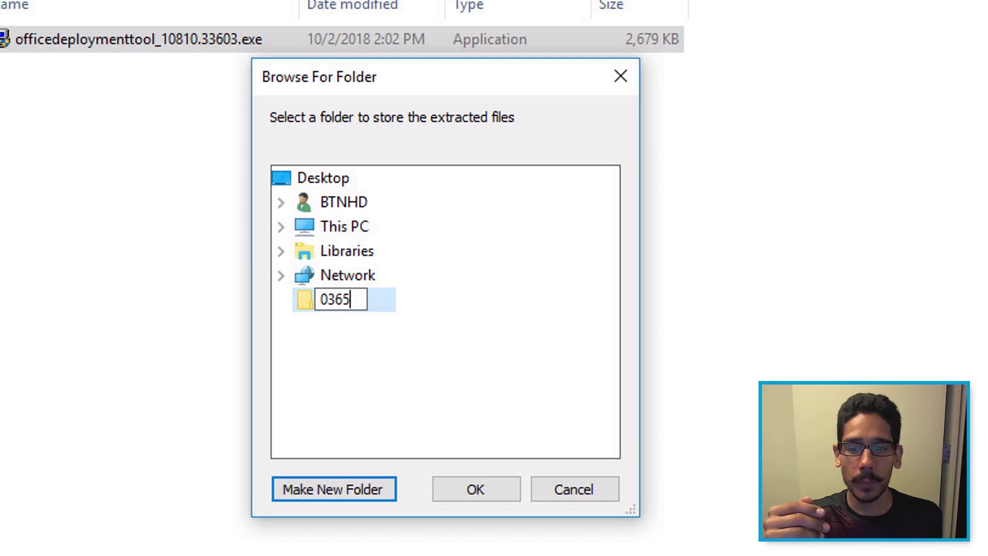
{"action": "key", "text": "Return"}
{"action": "key", "text": "Return"}
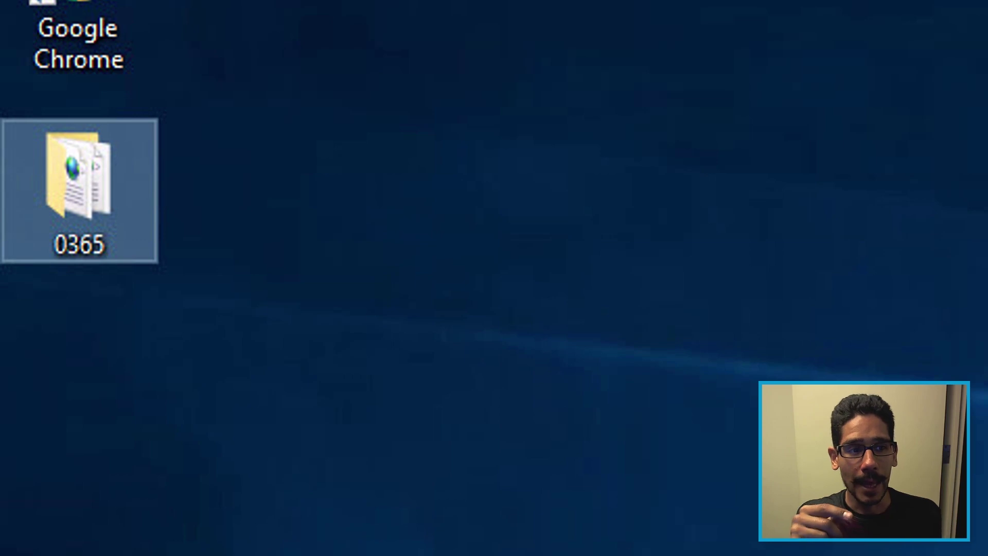
- Open the 0365 folder on the desktop
{"action": "key", "text": "Return"}
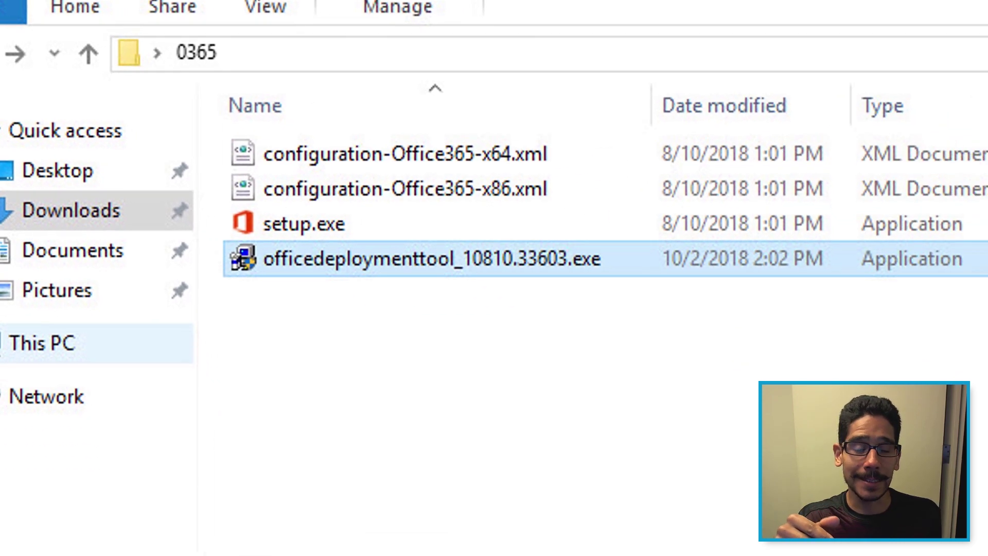
- Create a new folder named SAC inside 0365
{"action": "right_click", "coordinate": [206, 259]}
{"action": "mouse_move", "coordinate": [216, 407]}
{"action": "left_click", "coordinate": [395, 408]}
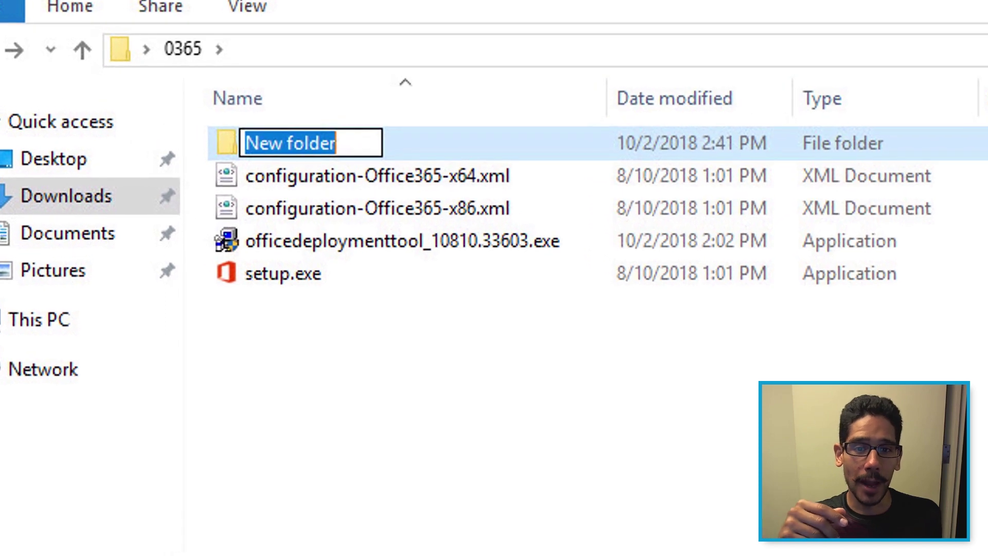
{"action": "type", "text": "SAC"}
{"action": "key", "text": "Return"}
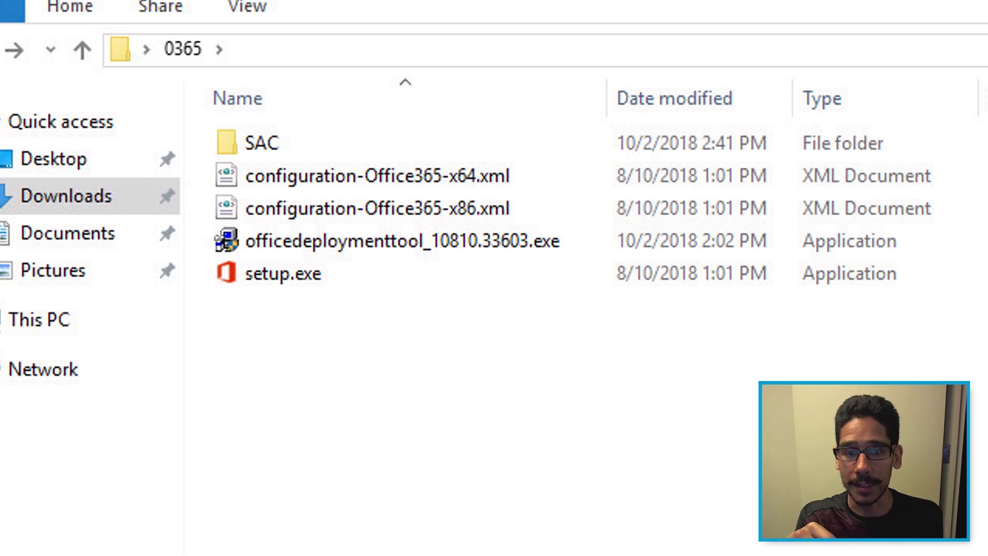
- Create an empty text document and rename it config-broad-SAC.xml
{"action": "right_click", "coordinate": [329, 421]}
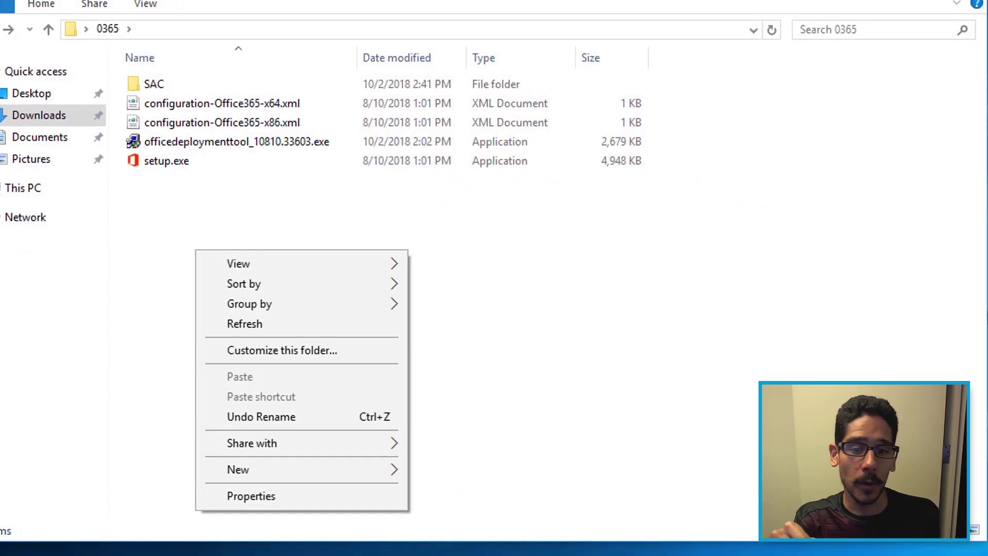
{"action": "mouse_move", "coordinate": [404, 555]}
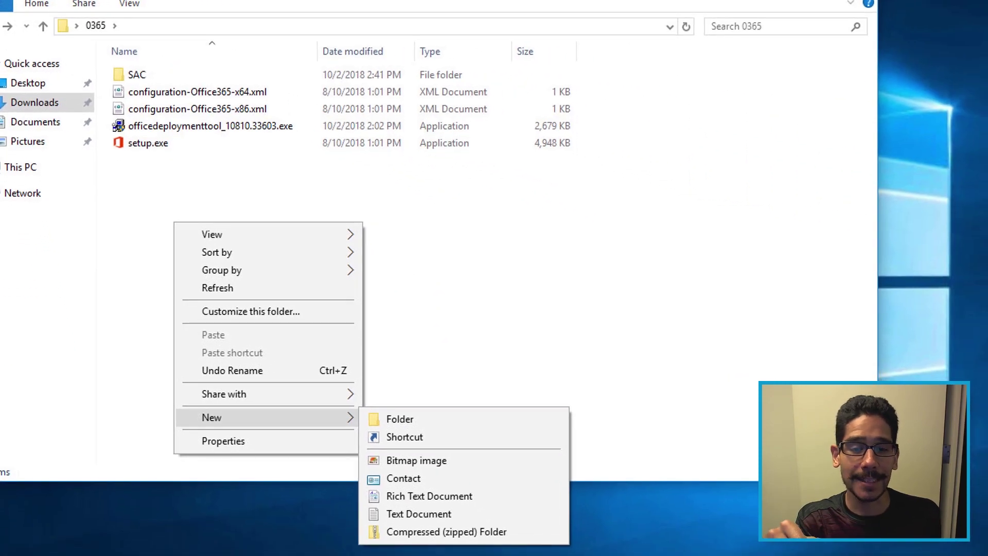
{"action": "left_click", "coordinate": [418, 513]}
{"action": "key", "text": "ctrl+a"}
{"action": "type", "text": "config-broad-SAC.xml"}
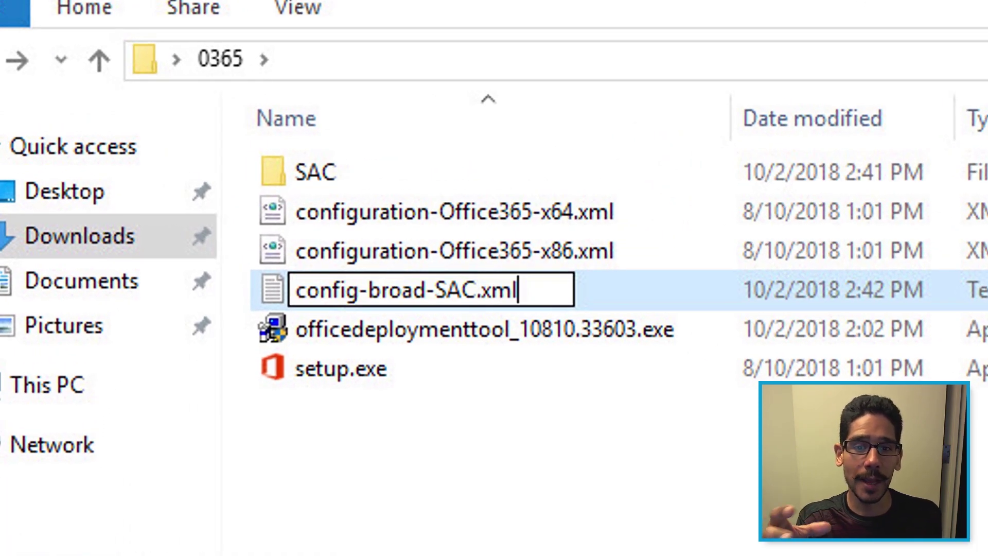
{"action": "key", "text": "Return"}
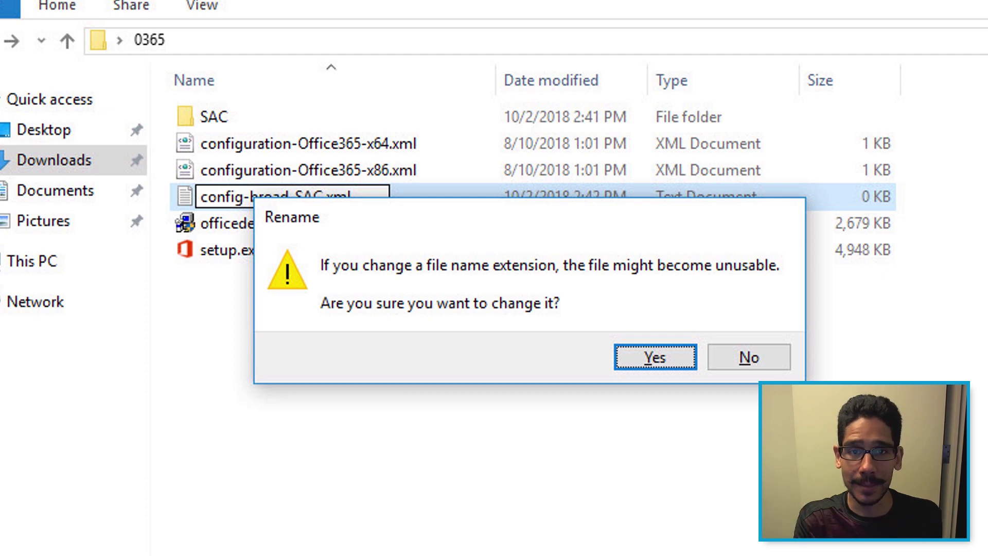
{"action": "right_click", "coordinate": [479, 142]}
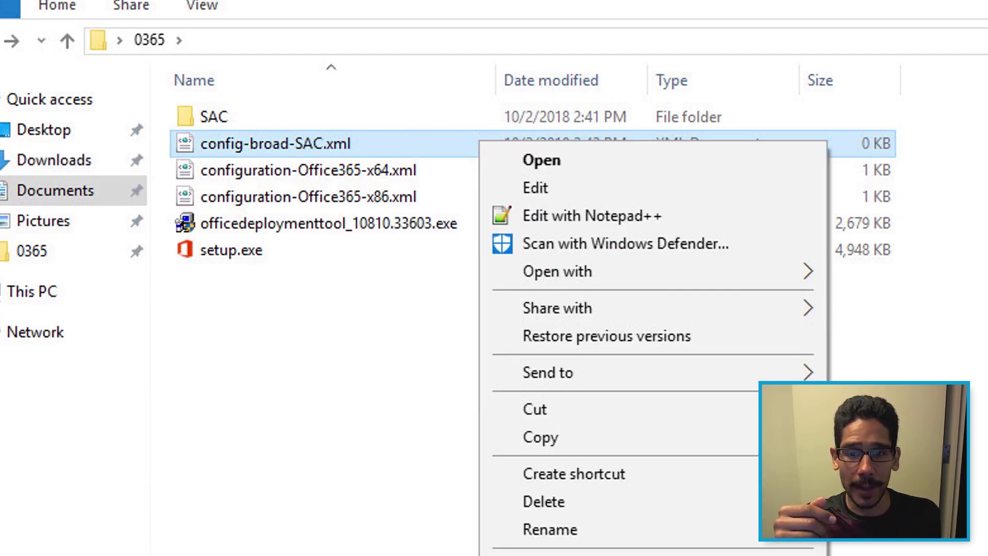
- Open config-broad-SAC.xml in Notepad++ and paste the 32-bit O365ProPlusRetail/GrooveRetail Broad-channel configuration XML
{"action": "left_click", "coordinate": [591, 215]}
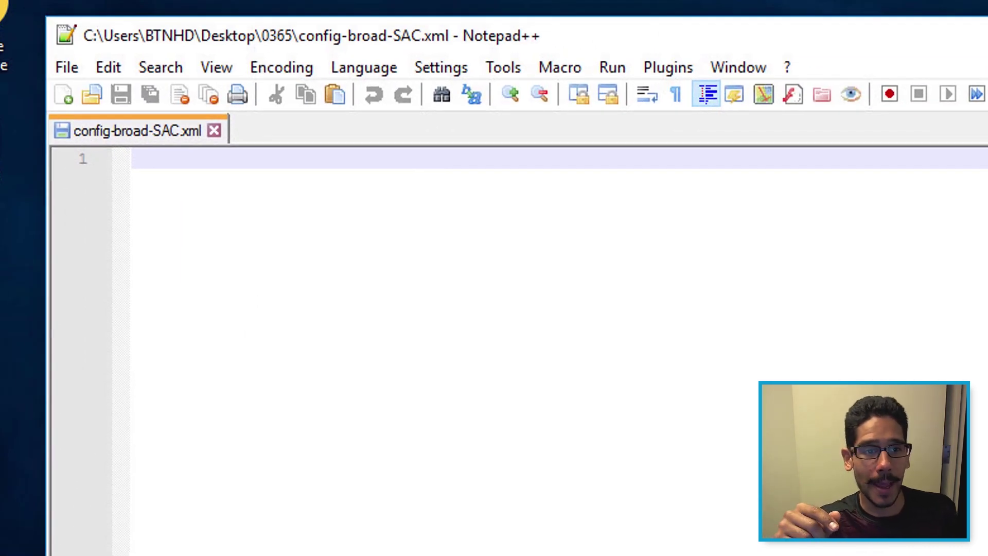
{"action": "type", "text": "<Configuration>   <Add SourcePath=\"C:\\Users\\BTNHD\\Desktop\\0365\\SAC\"        OfficeClientEdition=\"32\"        Channel=\"Broad\">    <Product ID=\"O365ProPlusRetail\" >      <Language ID=\"en-us\" />    </Product>    <Product ID=\"GrooveRetail\">       <Language ID=\"en-us\" />    </Product>   </Add>   <Updates Enabled=\"TRUE\"            UpdatePath=\"\"            Channel=\"Broad\" />   <Display Level=\"Full\"            AcceptEULA=\"TRUE\" /> </Configuration>"}
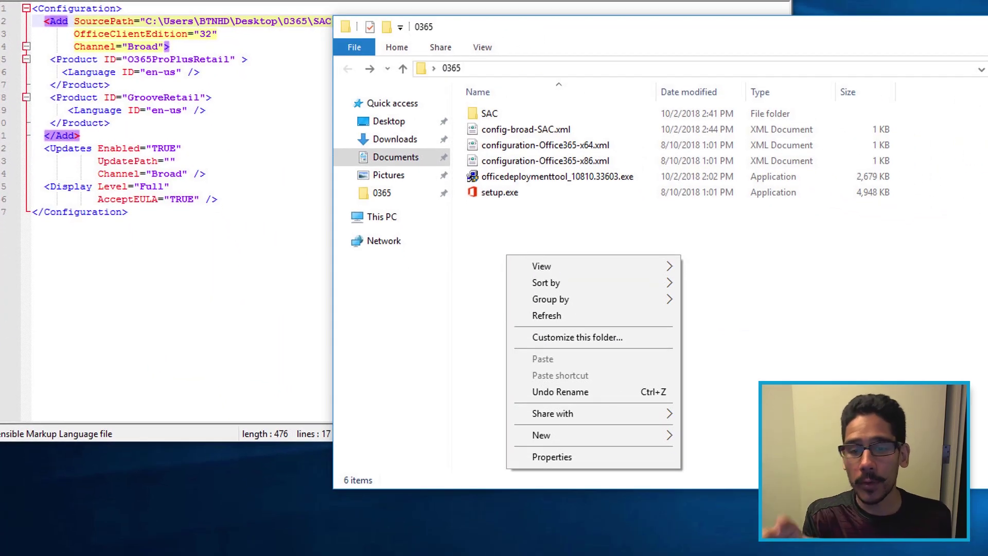
- Create a new text document in 0365 and rename it to download.bat, accepting the extension change
{"action": "mouse_move", "coordinate": [545, 434]}
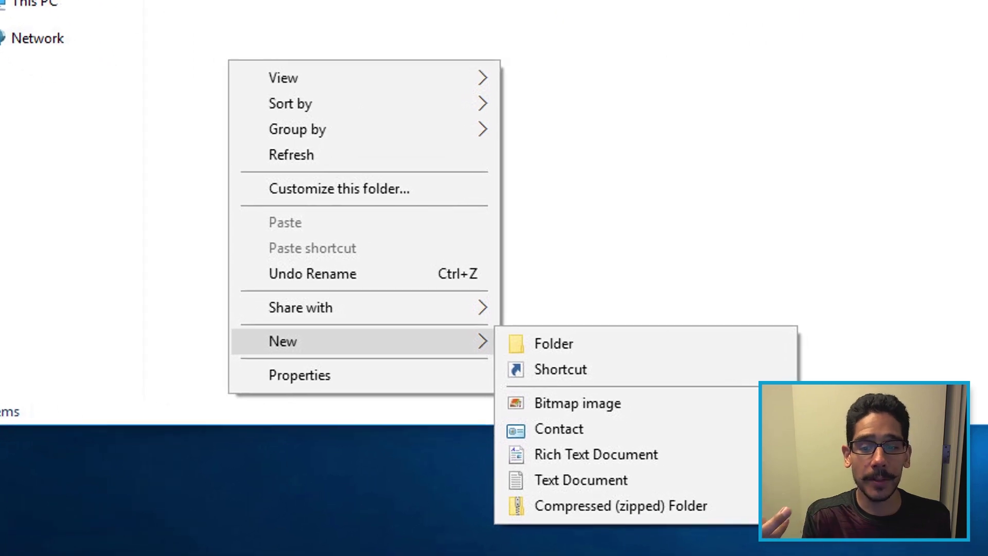
{"action": "left_click", "coordinate": [581, 480]}
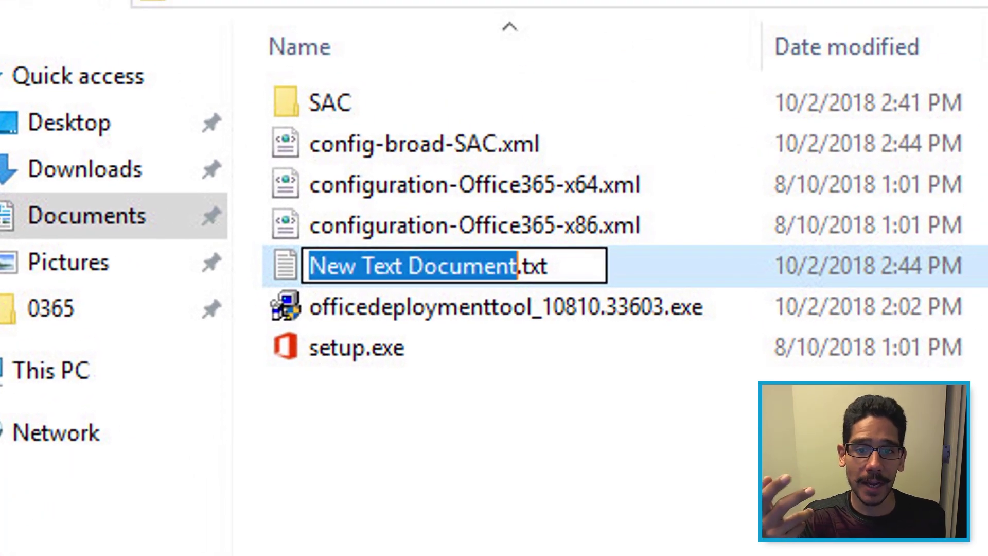
{"action": "key", "text": "ctrl+a"}
{"action": "type", "text": "download.bat"}
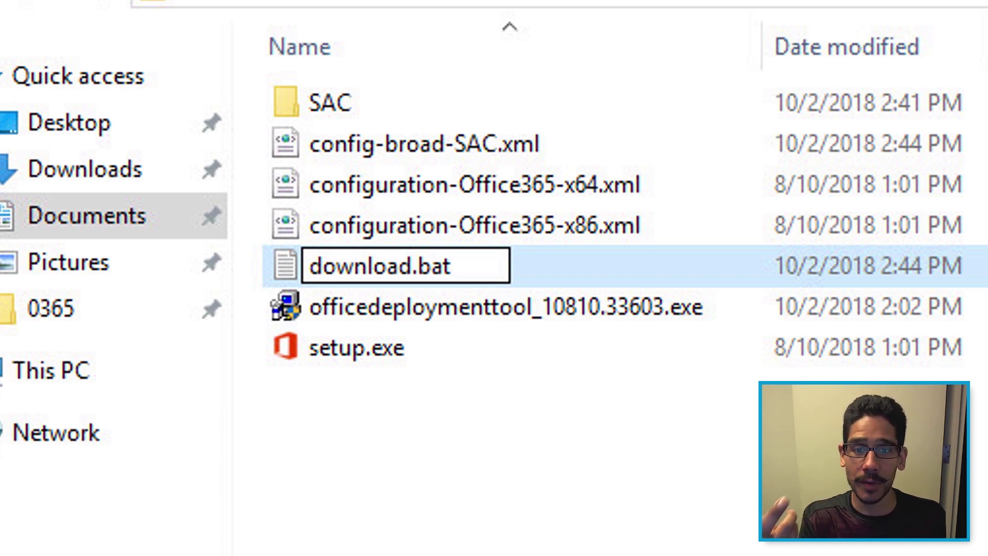
{"action": "key", "text": "Return"}
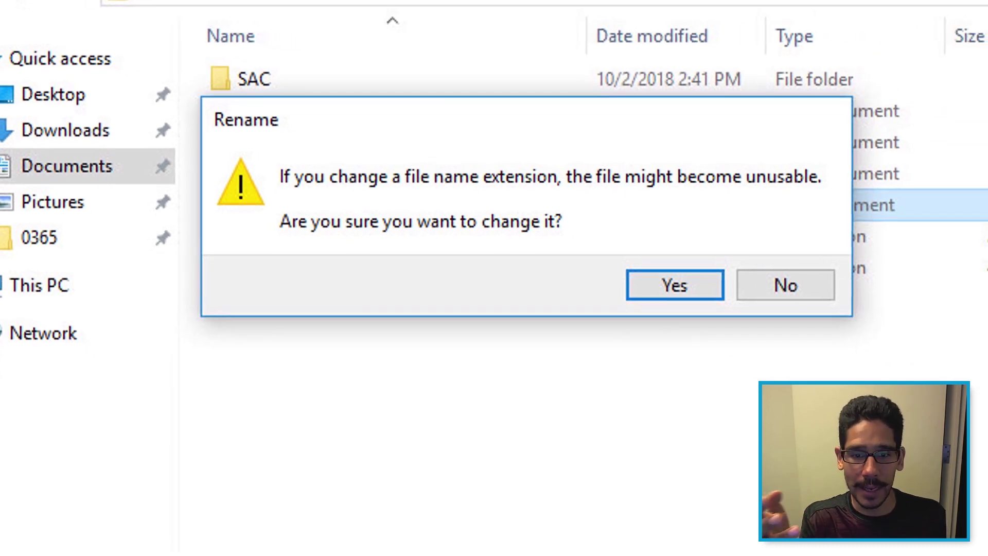
{"action": "key", "text": "Return"}
- Open download.bat for editing in Notepad++
{"action": "key", "text": "shift+F10"}
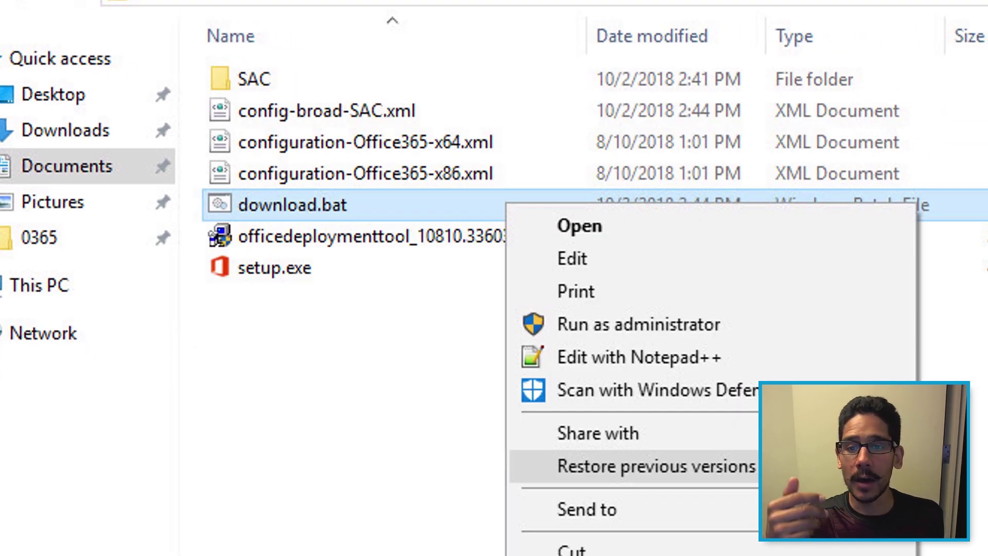
{"action": "key", "text": "Up"}
{"action": "key", "text": "Up"}
{"action": "key", "text": "Up"}
{"action": "key", "text": "Return"}
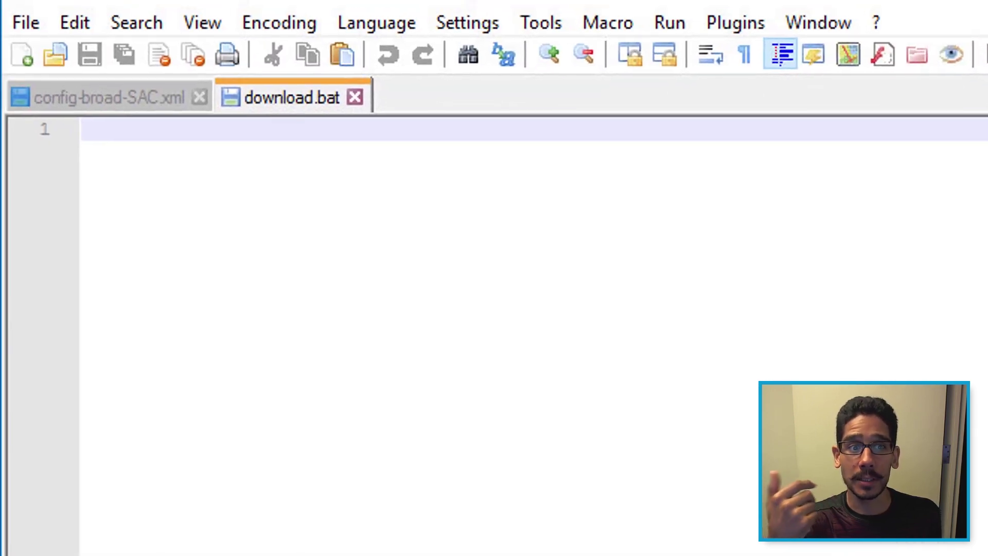
- Paste the setup.exe /download config-broad-SAC.xml command into download.bat and save it
{"action": "type", "text": "C:\\Users\\BTNHD\\Desktop\\0365\\setup.exe /download C:\\Users\\BTNHD\\Desktop\\0365\\config-broad-SAC.xml"}
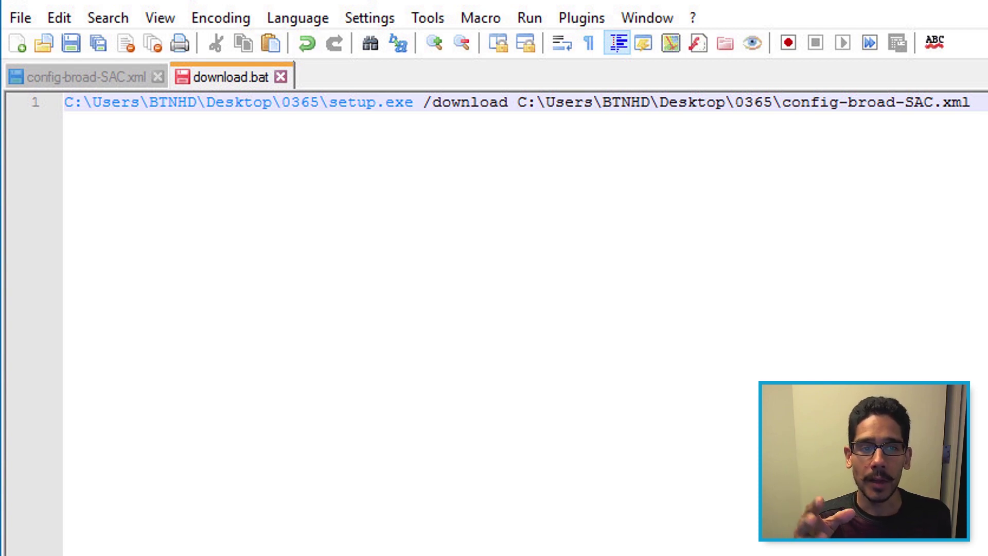
{"action": "key", "text": "ctrl+s"}
{"action": "key", "text": "alt+Tab"}
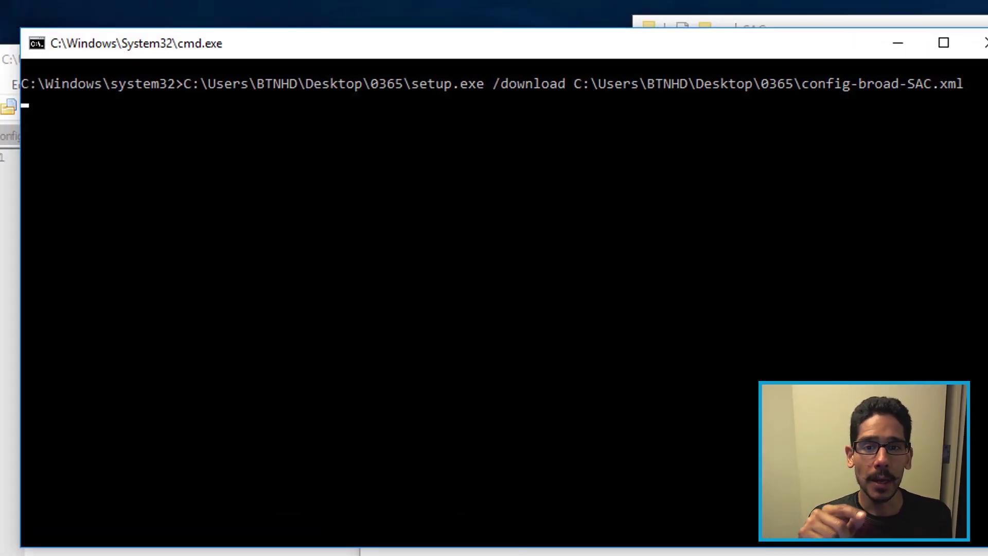
- Move the Command Prompt window aside to watch the SAC folder during the download
{"action": "left_click_drag", "start_coordinate": [360, 44], "coordinate": [378, 219]}
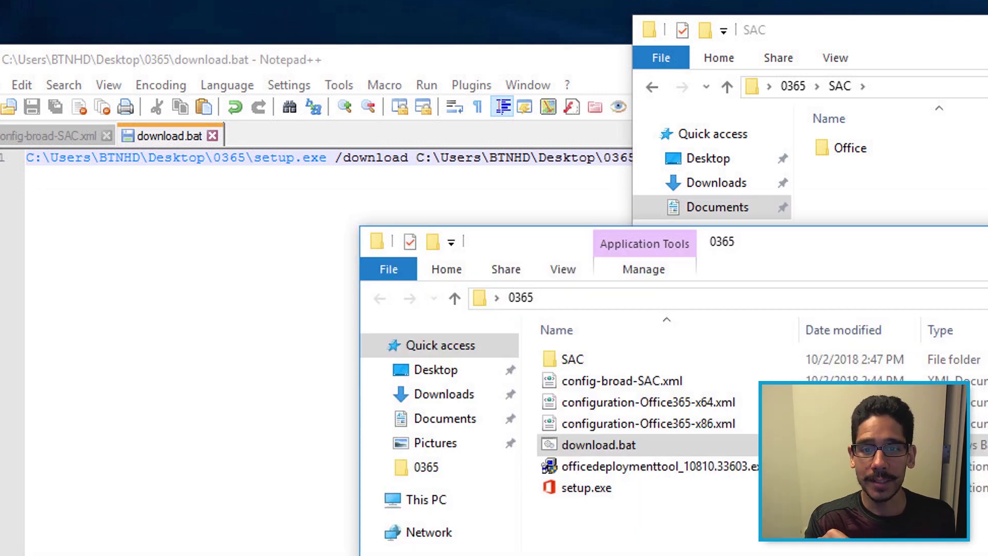
- Browse SAC\Office\Data\16.0.9126.2282 to check the downloaded cab files, then return to 0365
{"action": "double_click", "coordinate": [850, 148]}
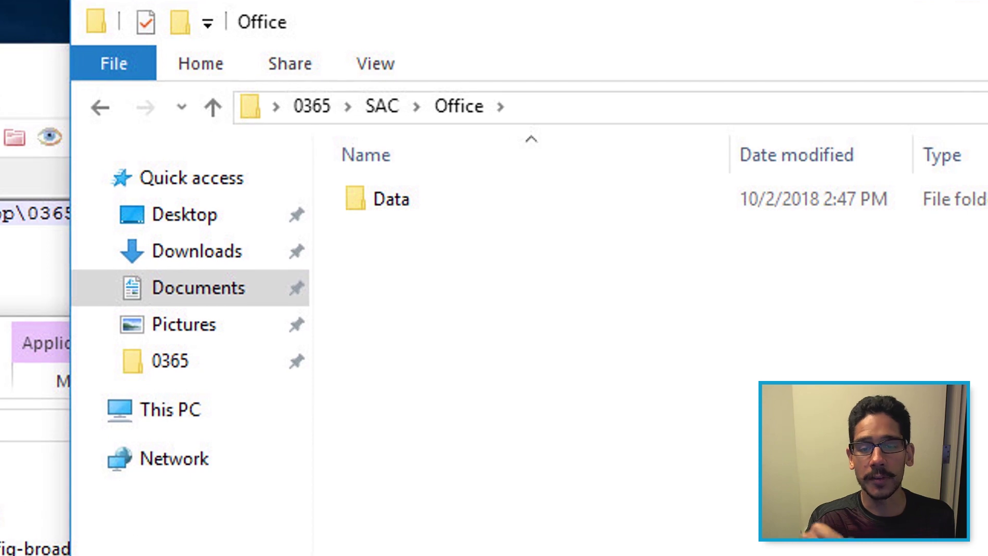
{"action": "key", "text": "Return"}
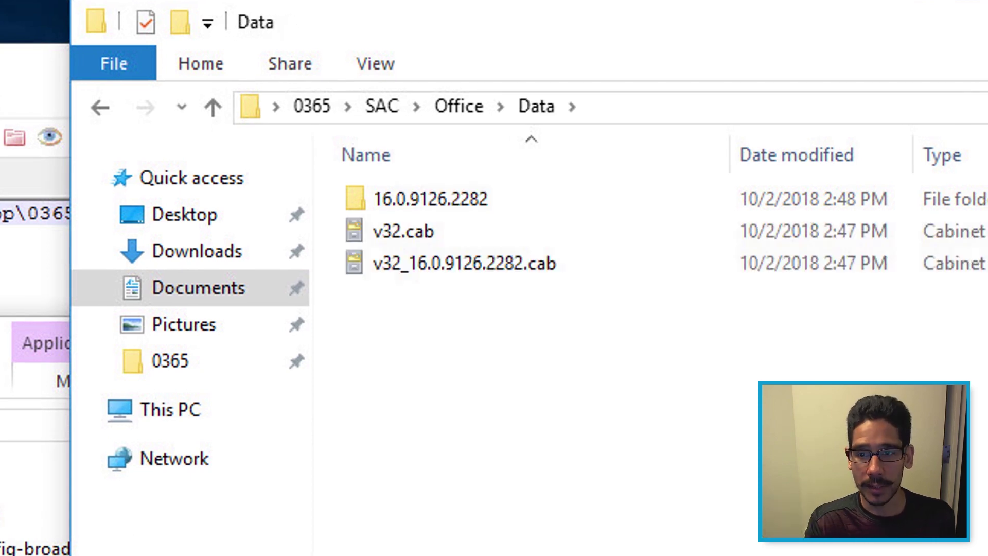
{"action": "key", "text": "Return"}
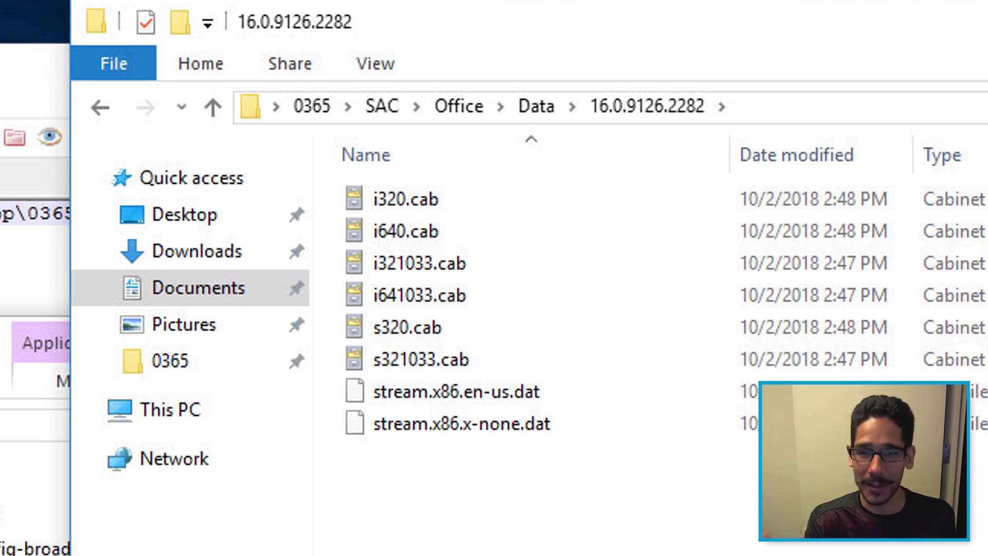
{"action": "left_click", "coordinate": [312, 106]}
{"action": "right_click", "coordinate": [364, 452]}
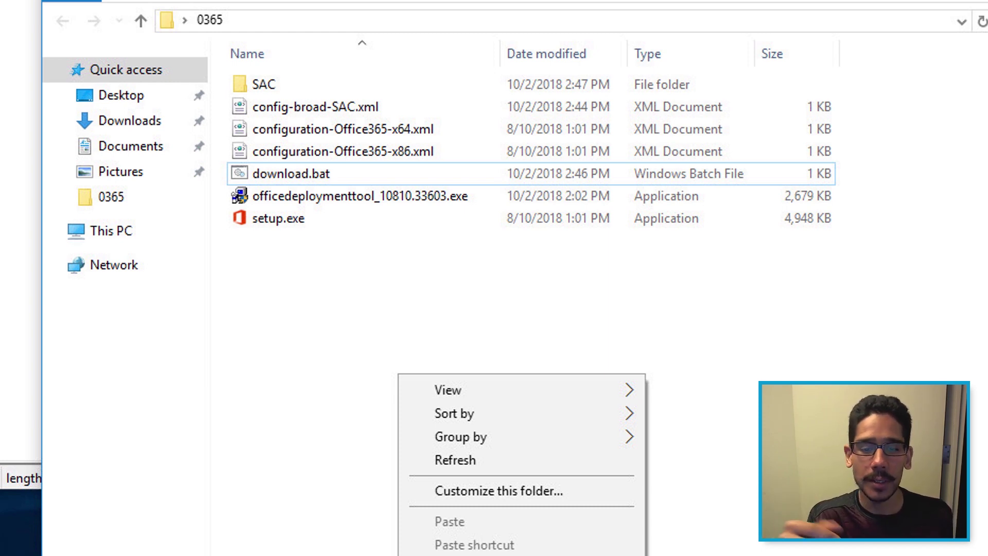
- Make a new text document named install.bat, accept the .bat extension change, and edit it in Notepad++
{"action": "mouse_move", "coordinate": [447, 555]}
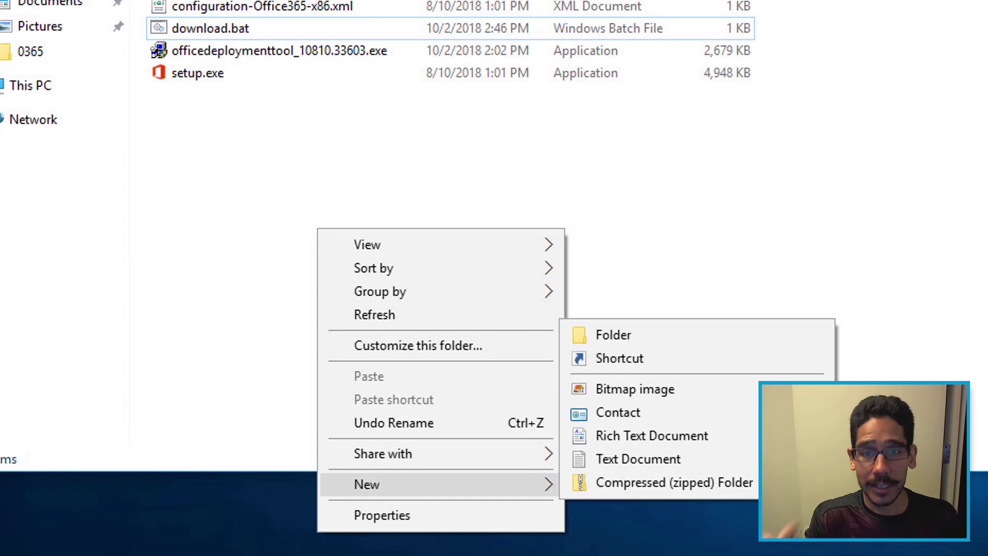
{"action": "left_click", "coordinate": [638, 458]}
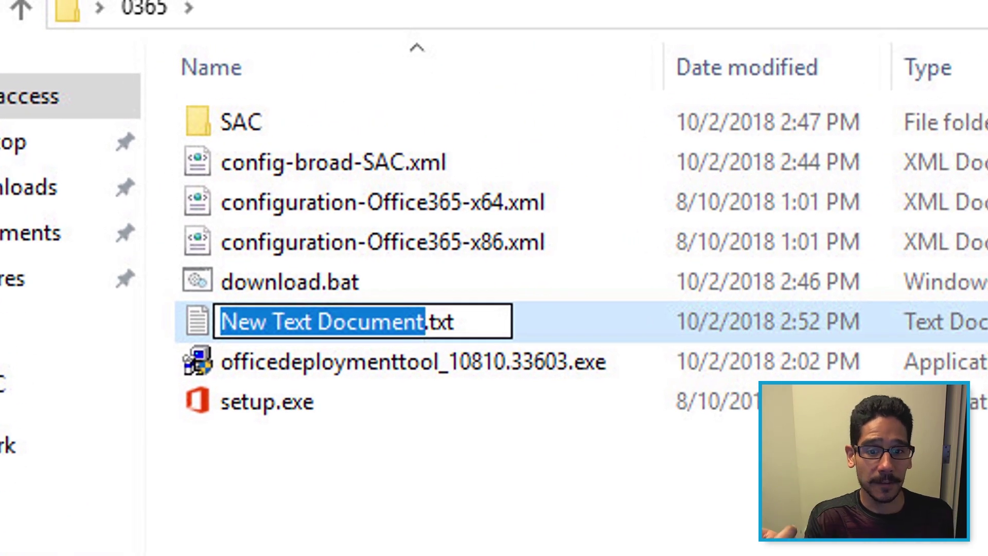
{"action": "key", "text": "ctrl+a"}
{"action": "type", "text": "install.bat"}
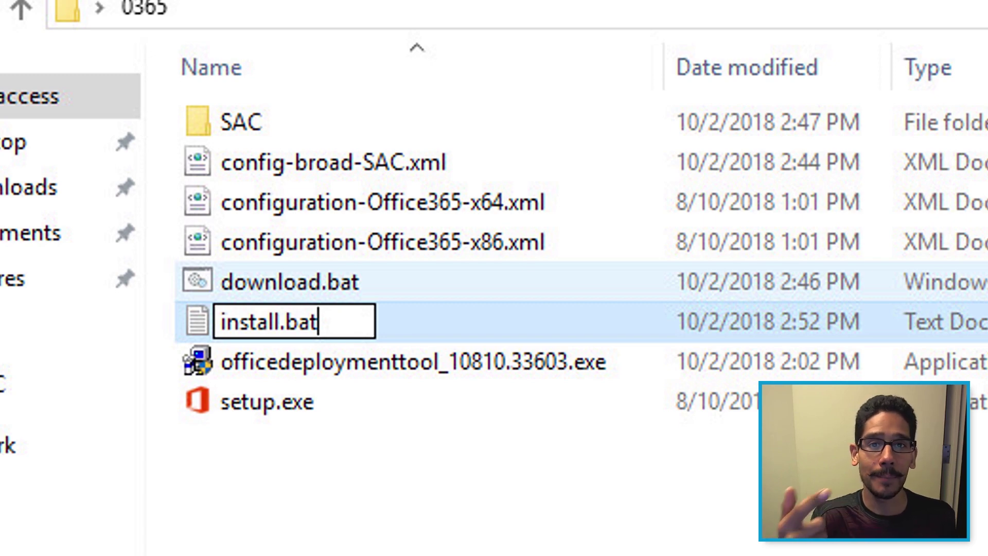
{"action": "key", "text": "Return"}
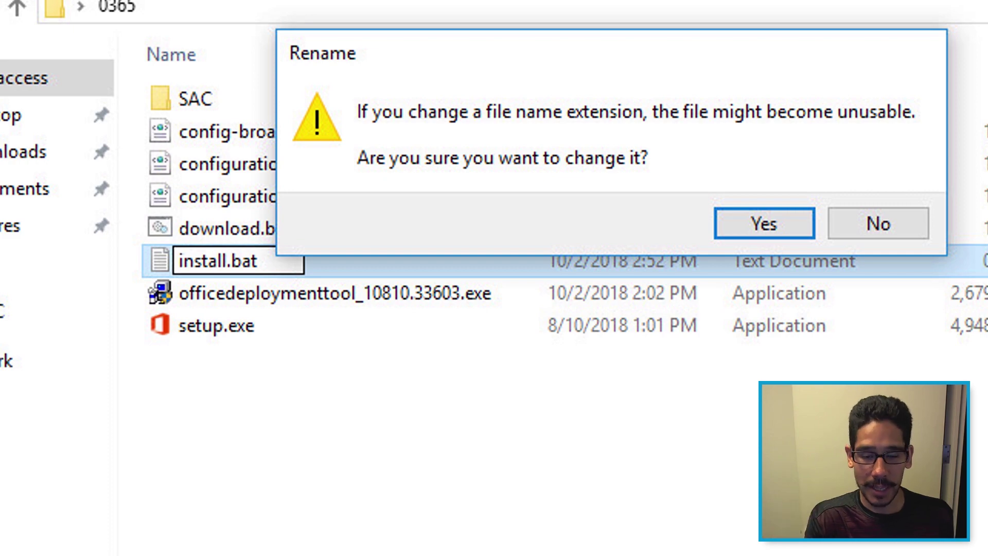
{"action": "key", "text": "Return"}
{"action": "right_click", "coordinate": [458, 263]}
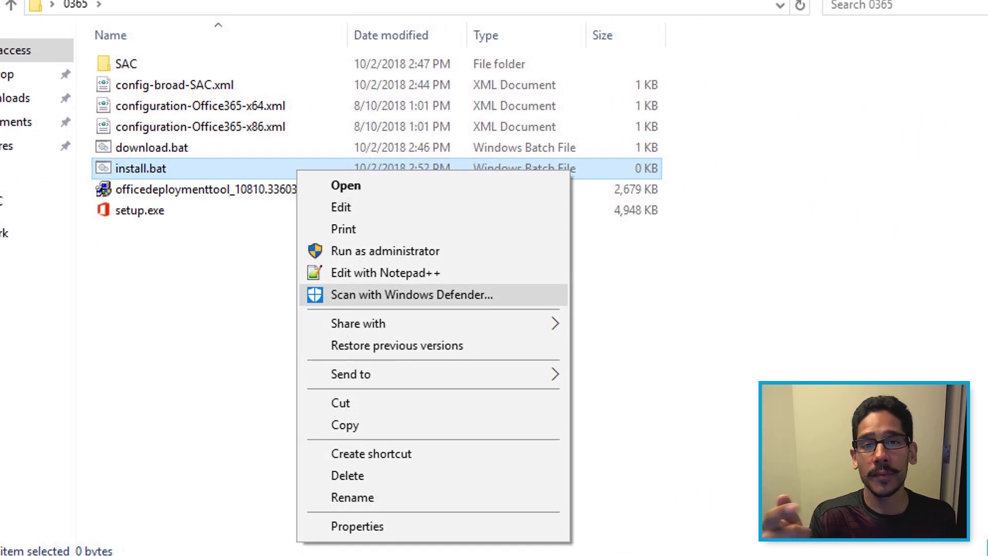
{"action": "left_click", "coordinate": [385, 273]}
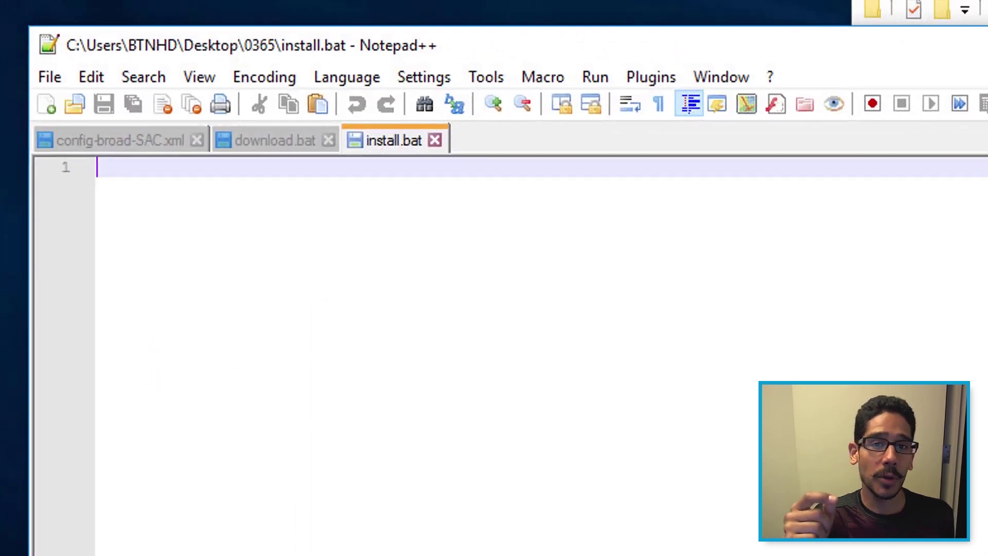
- Paste the setup.exe /configure install command into line 1 of install.bat
{"action": "type", "text": "C:\\Users\\BTNHD\\Desktop\\0365\\setup.exe /configure C:\\Users\\BTNHD\\Desktop\\0365\\config-broad-SAC.xml"}
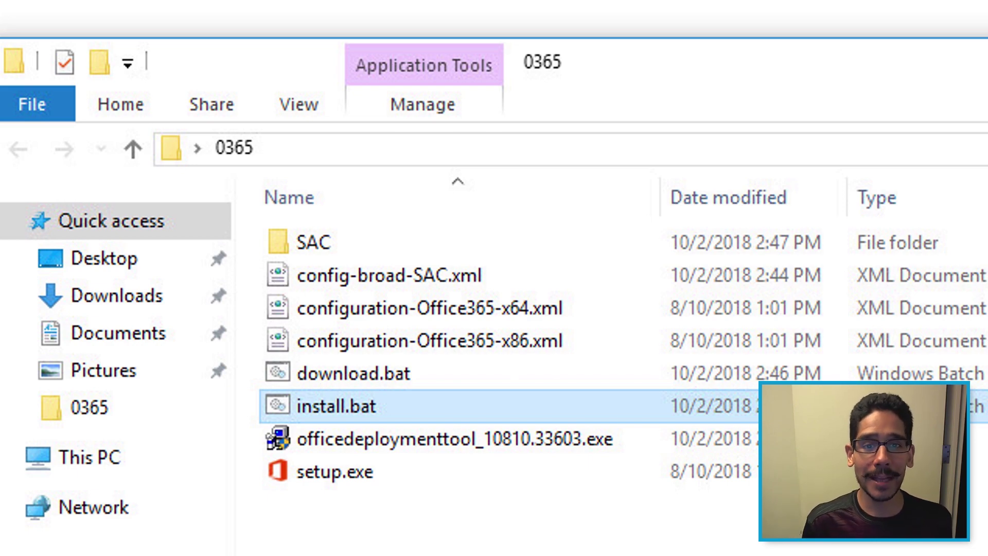
- Run install.bat as administrator to install Microsoft Office 365 ProPlus
{"action": "right_click", "coordinate": [533, 409]}
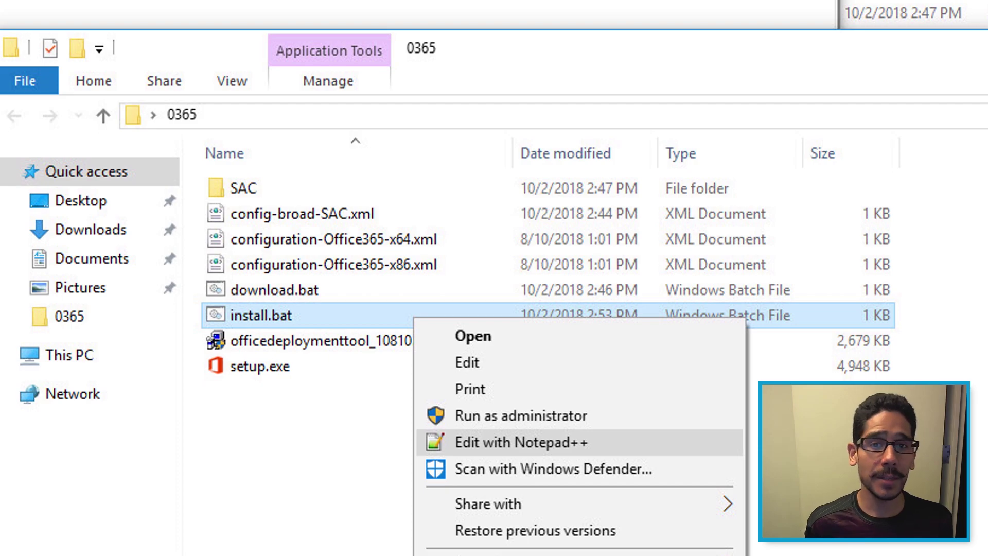
{"action": "left_click", "coordinate": [520, 415]}
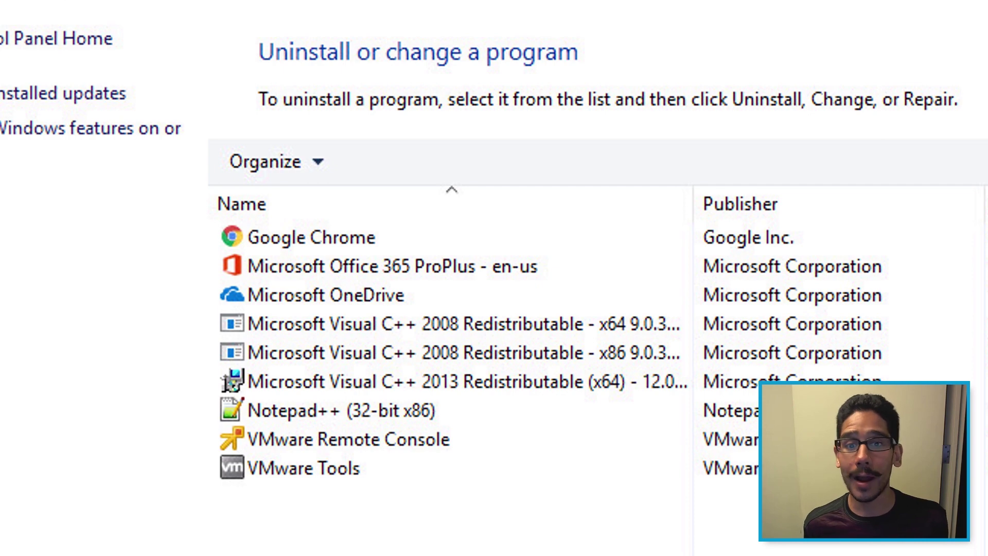
- Open the Start menu to show the new Outlook, PowerPoint, Publisher and OneNote 2016 apps
{"action": "key", "text": "super"}
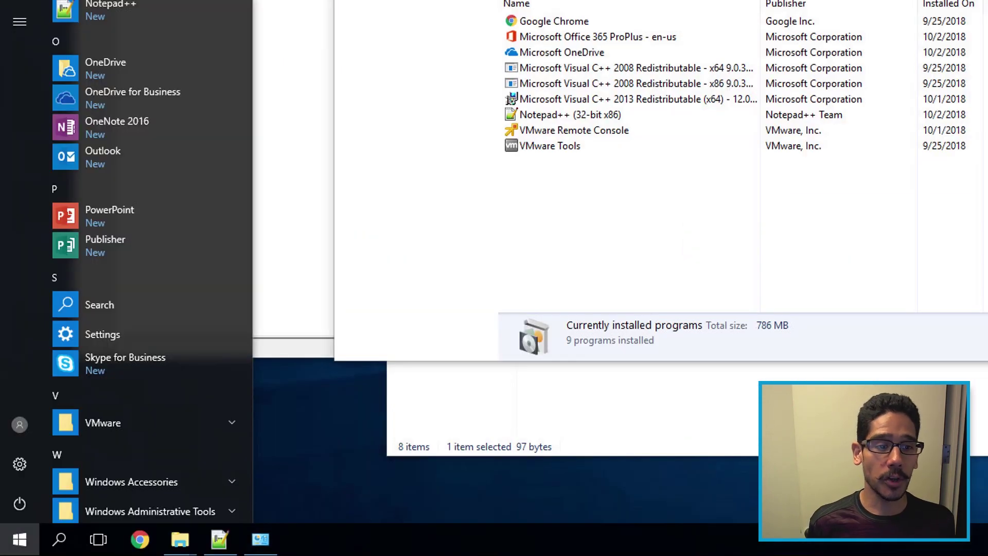